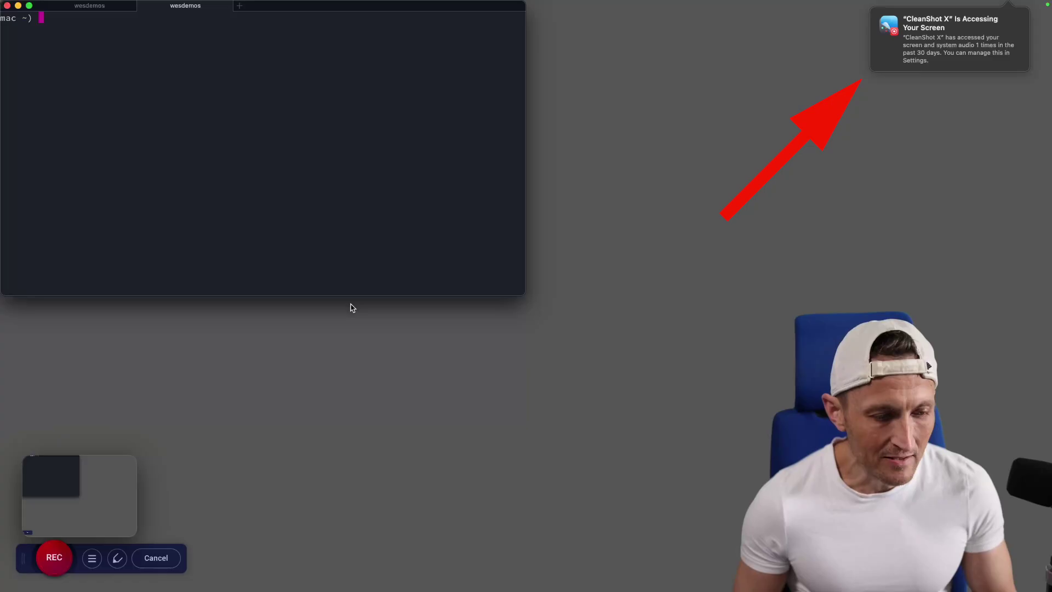
Dismiss the CleanShot X 'Is Accessing Your Screen' notification and refocus the terminal.
click(914, 51)
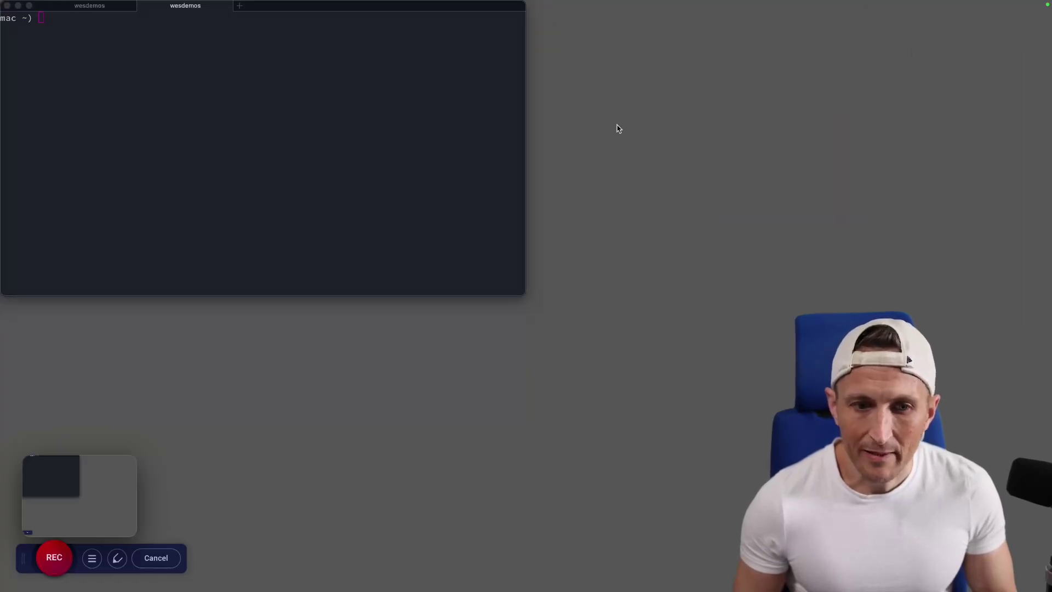
key(super+q)
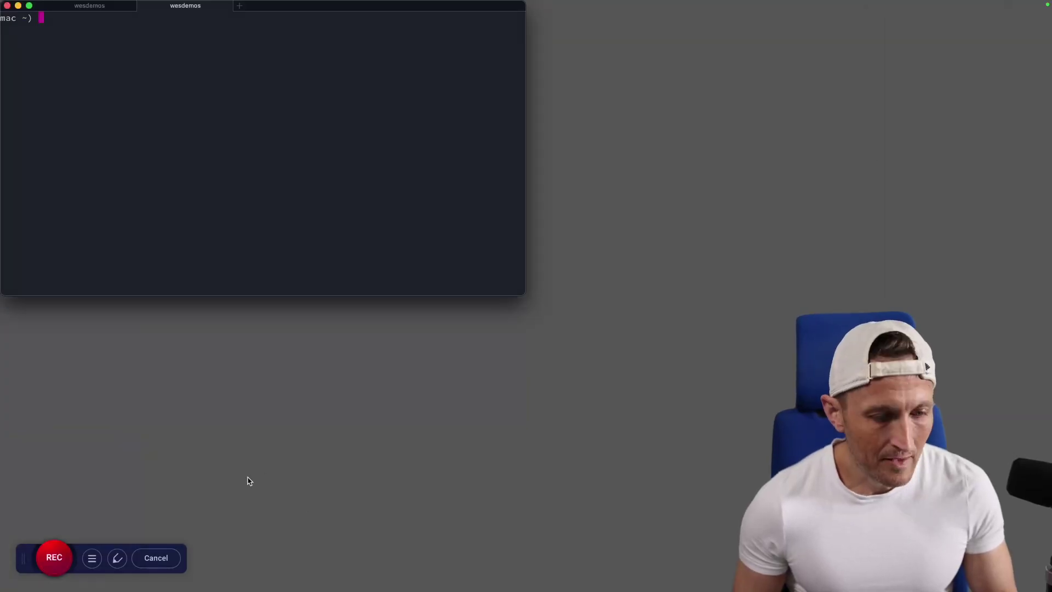
Start a ScreenPal recording to trigger its screen-access notification.
click(52, 559)
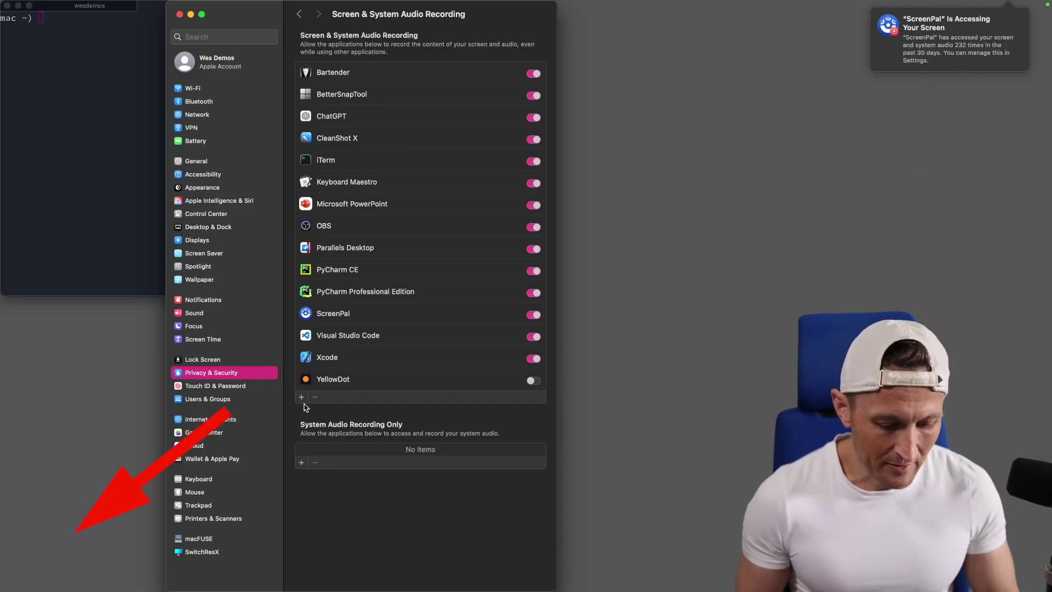
Bring up ScreenPal's controls with Alt+P and begin a new recording over System Settings.
key(alt+p)
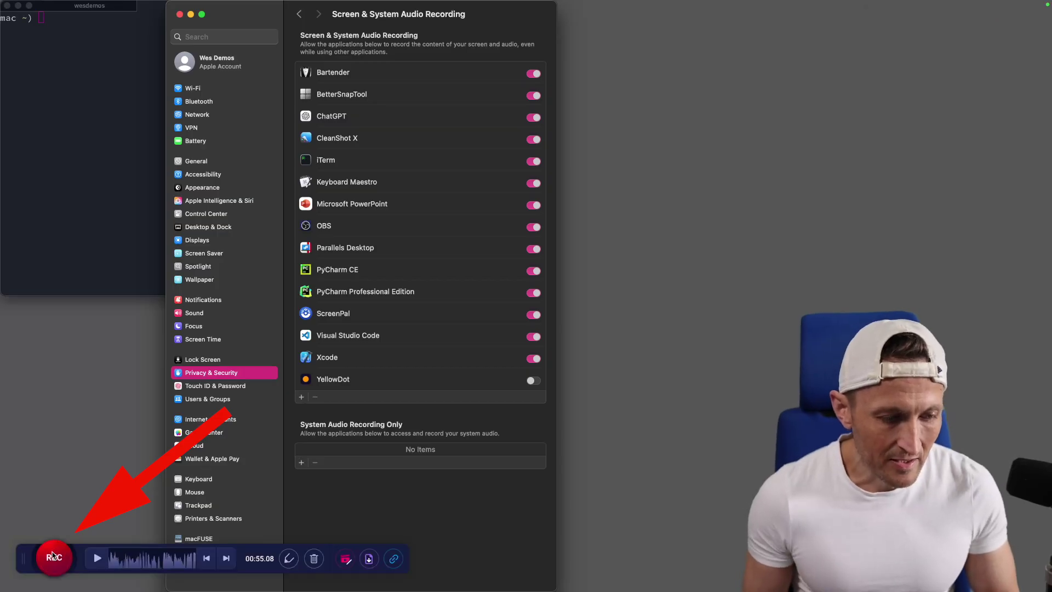
click(63, 557)
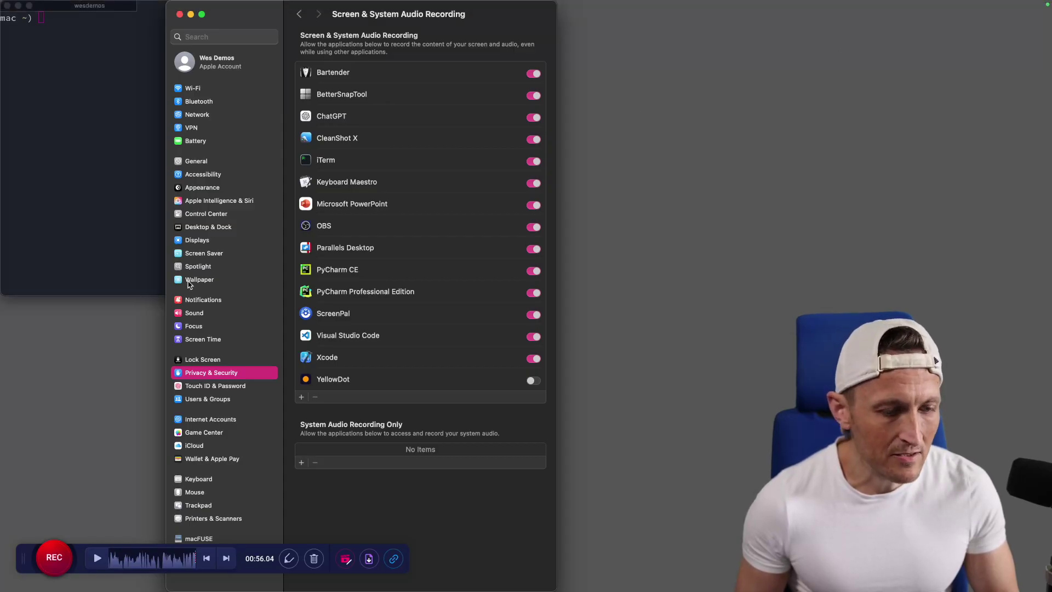
Run 'watch -n0.001 pkill -ilf controlcent' in the iTerm2 window.
click(63, 558)
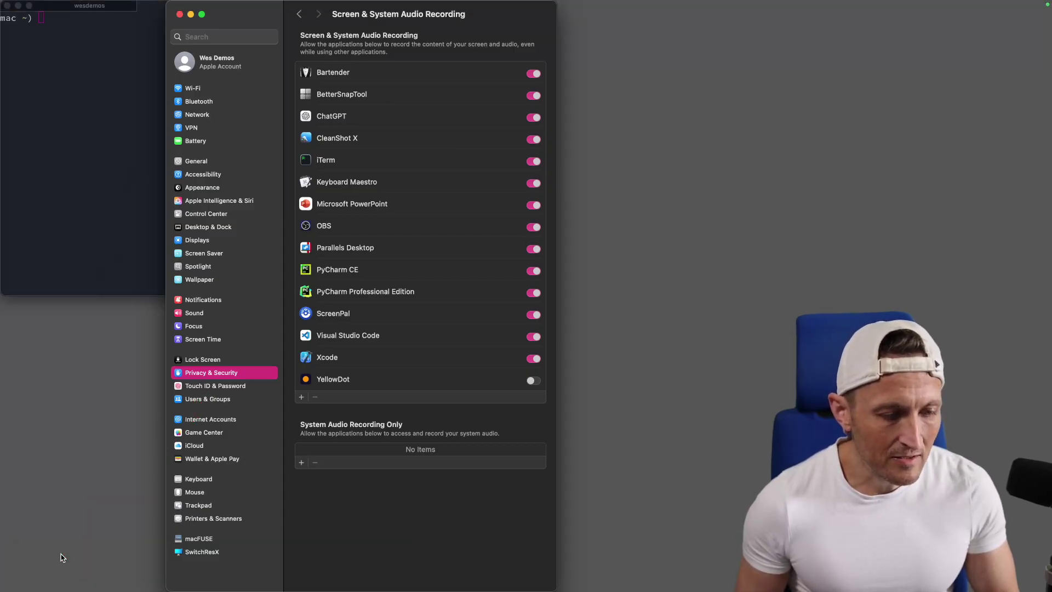
click(136, 183)
text(watch -n0.001 pkill -ilf  controlcent)
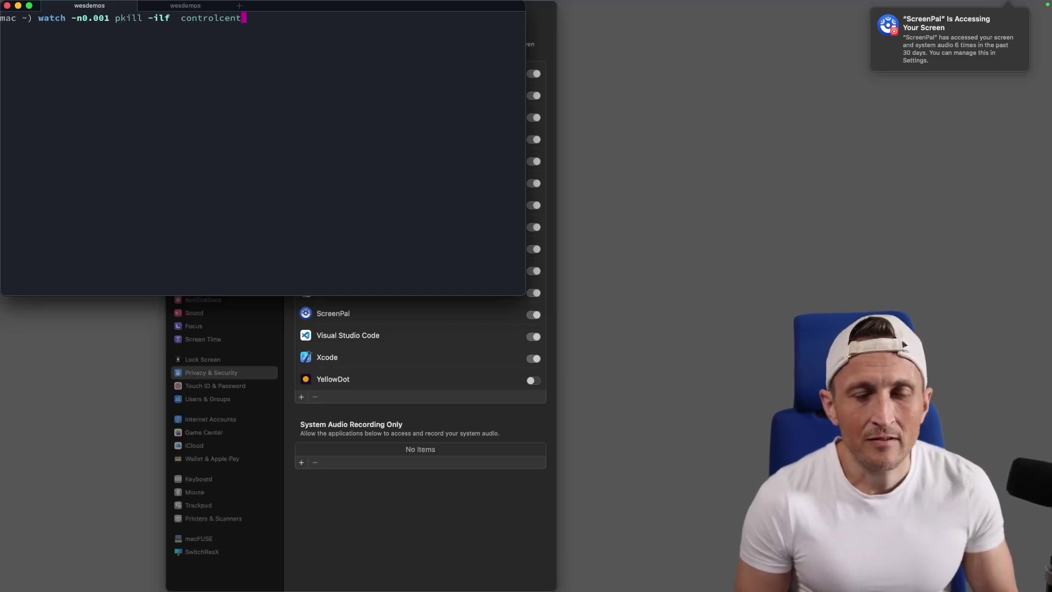
key(Return)
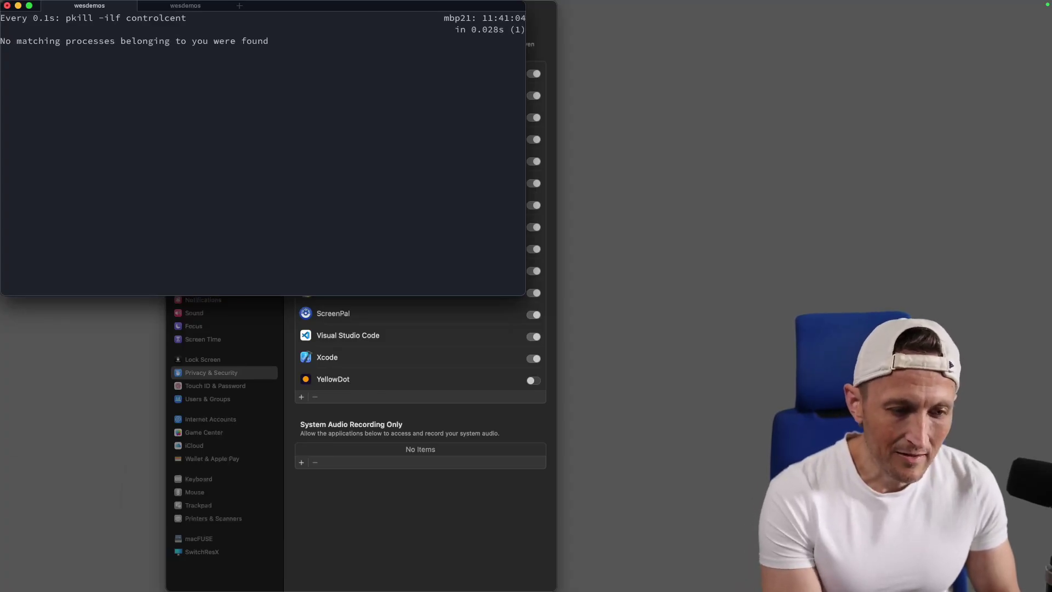
Take a full-screen capture, then stop and rerun the controlcent watch loop.
key(super+shift+3)
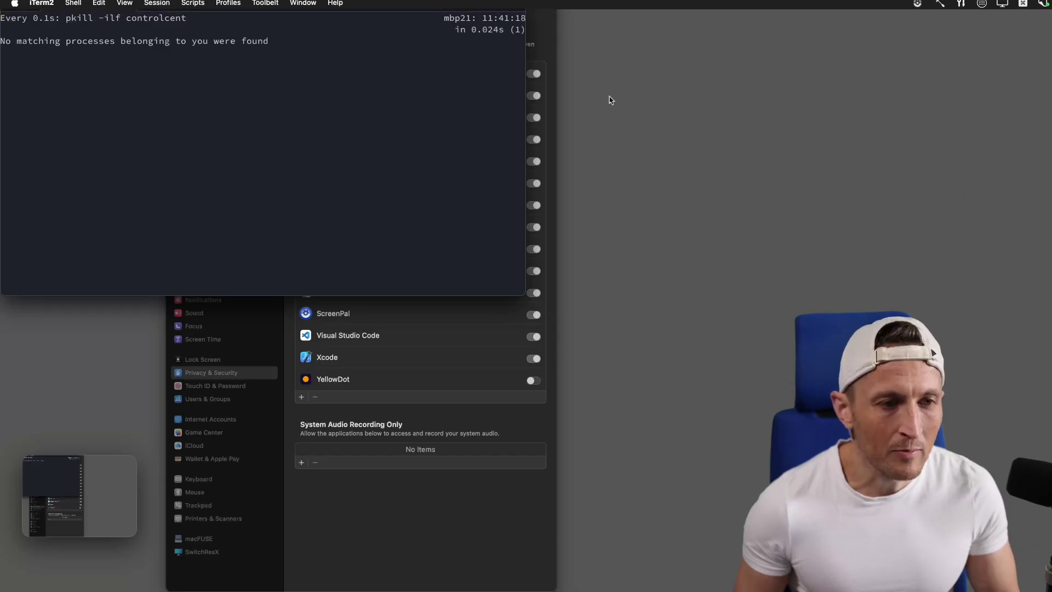
key(ctrl+c)
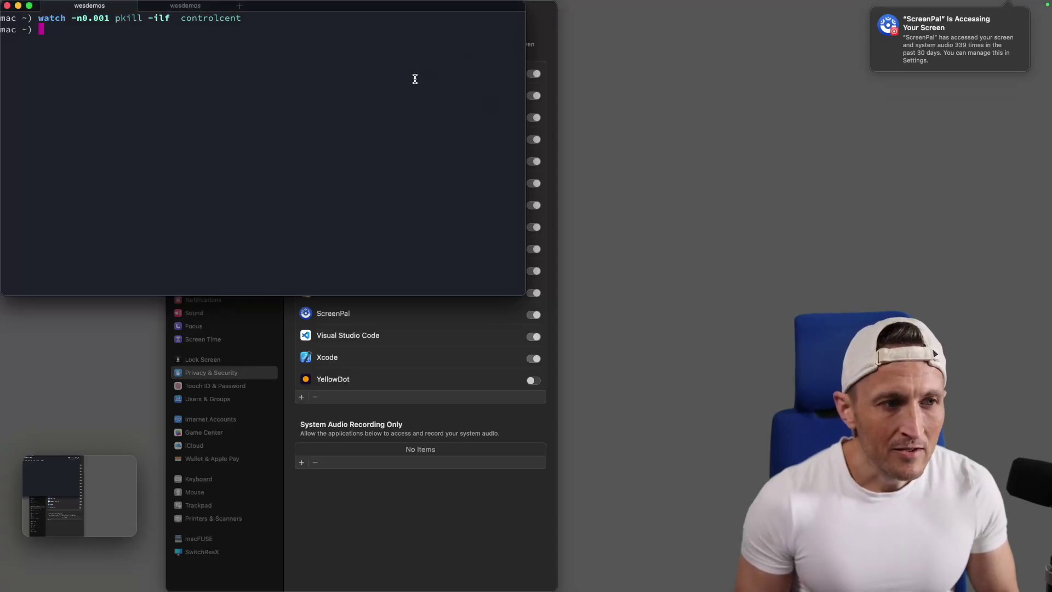
key(Up)
key(Return)
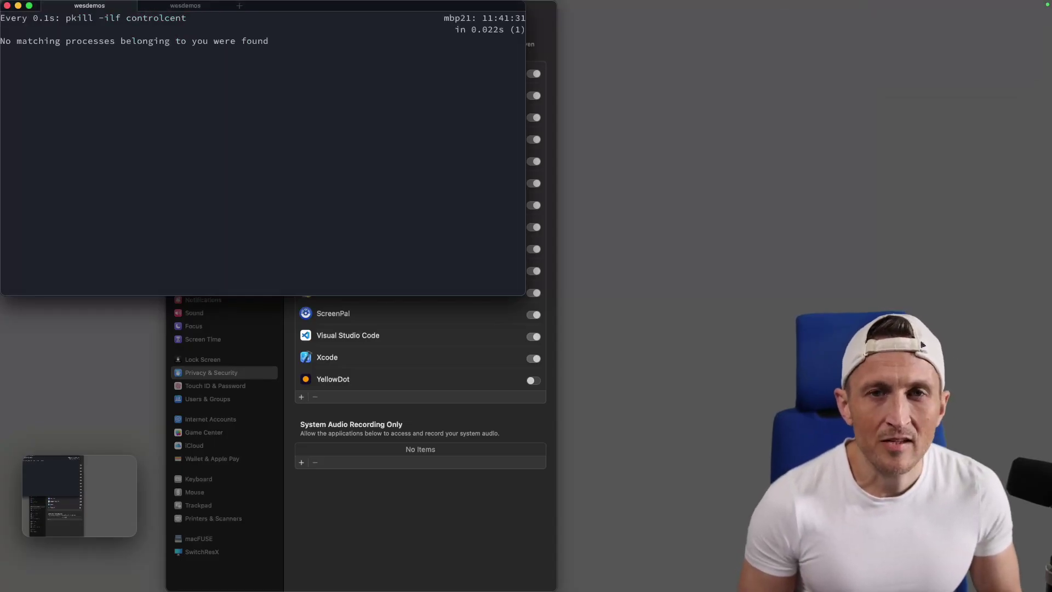